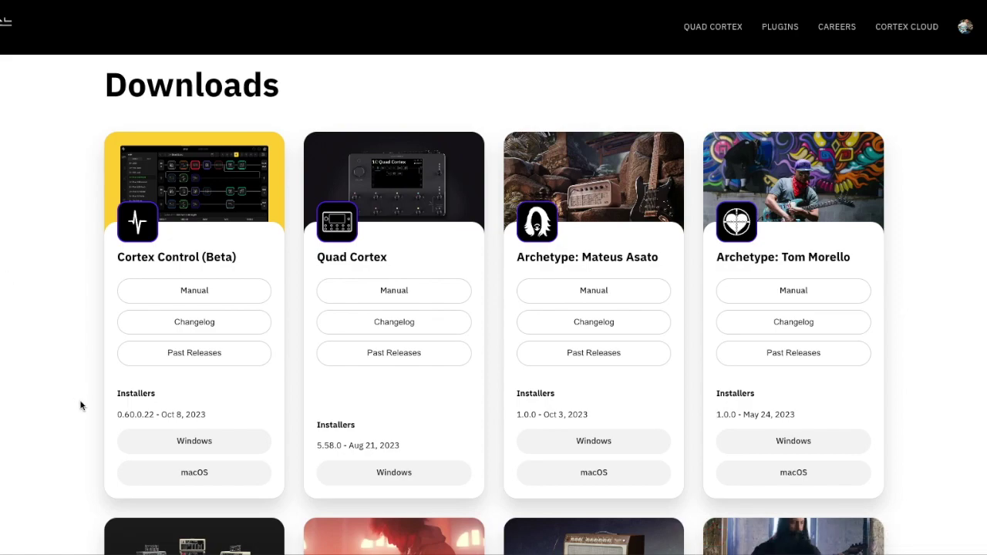
- Get the Cortex Control macOS installer and accept its software license terms
click(189, 471)
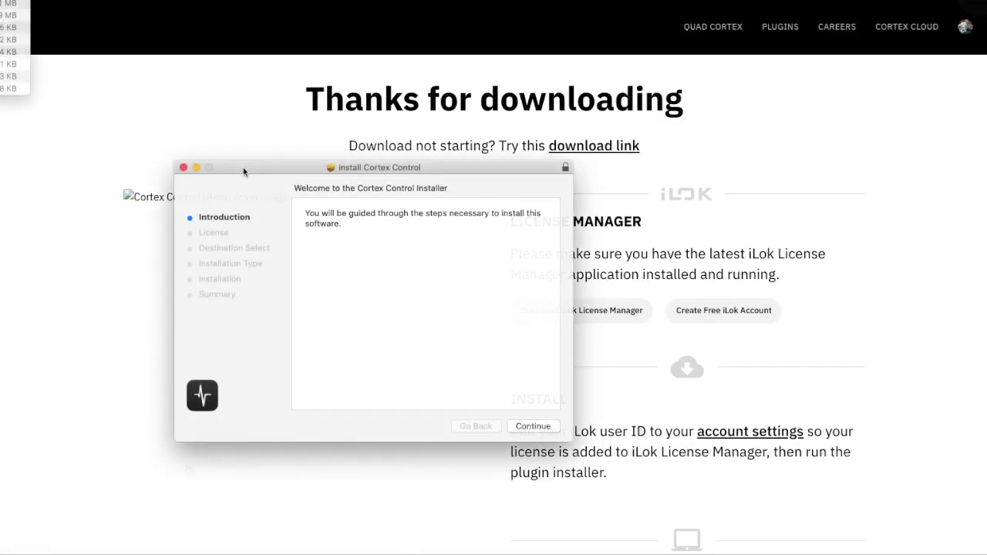
click(543, 431)
click(534, 429)
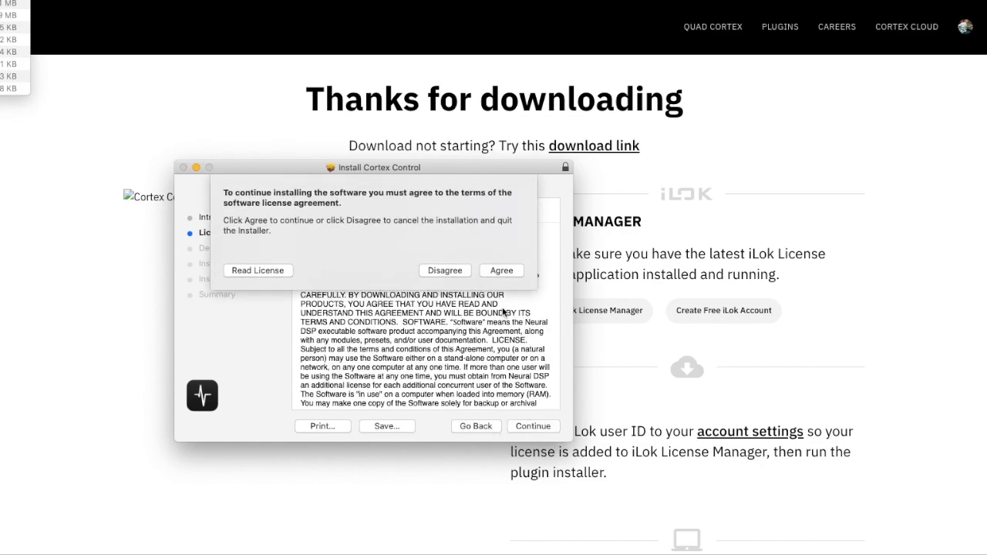
click(501, 271)
- Install Cortex Control on Macintosh HD, then move the installer package to the Trash
click(525, 428)
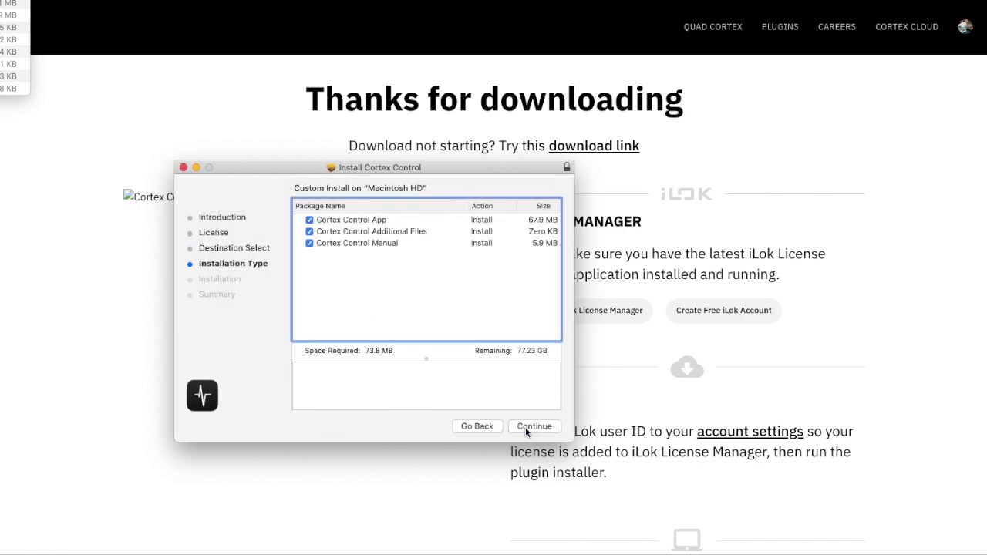
click(525, 425)
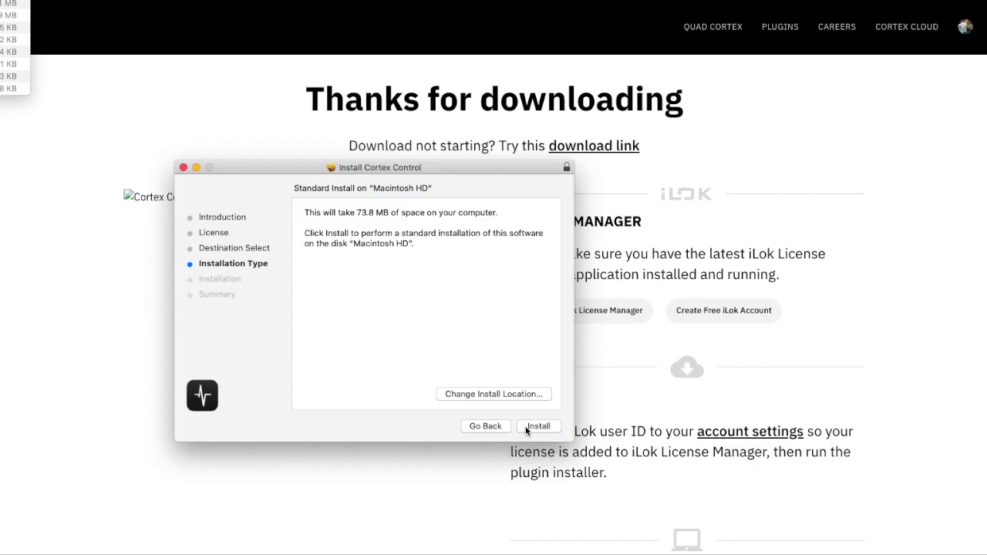
click(527, 425)
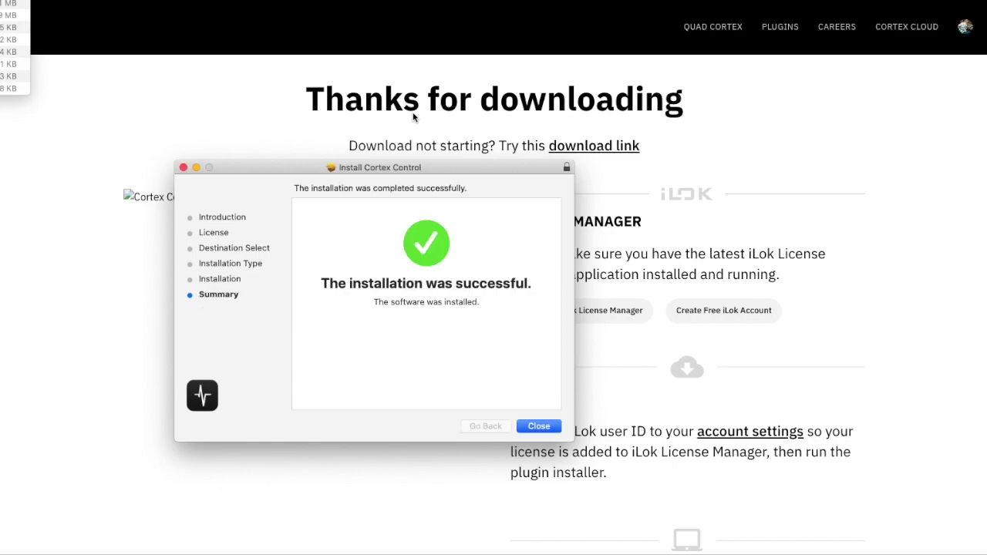
click(540, 428)
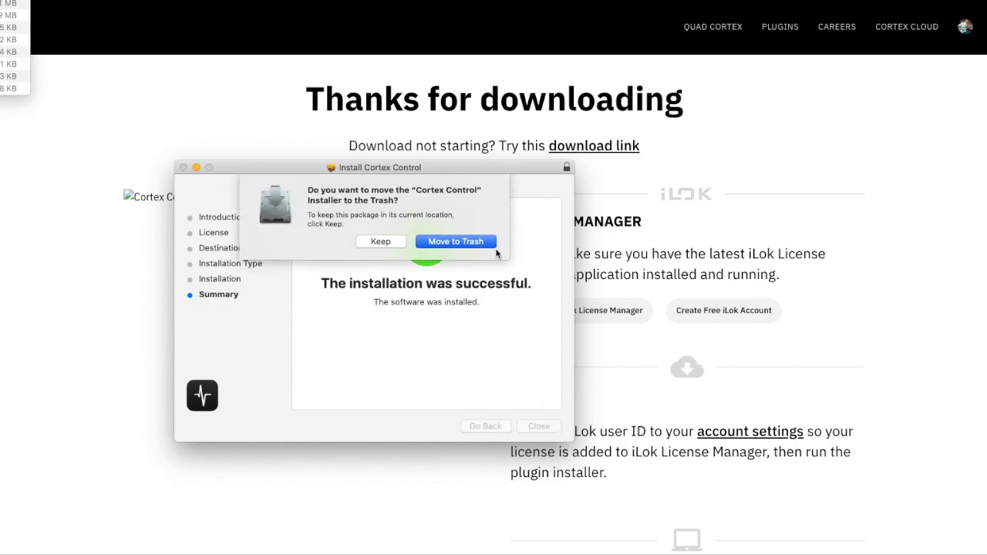
click(473, 242)
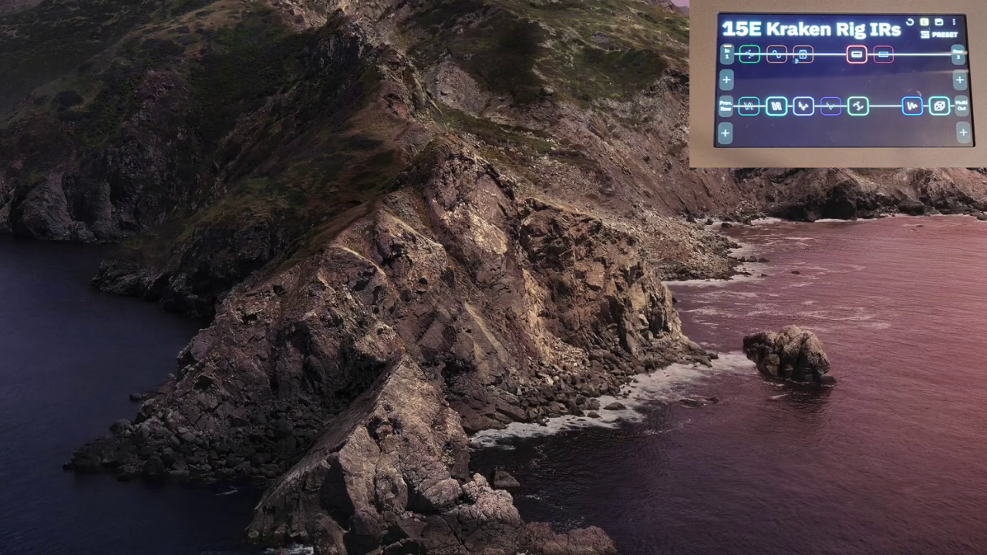
- Launch Cortex Control from Launchpad and reposition its window on the desktop
key(F4)
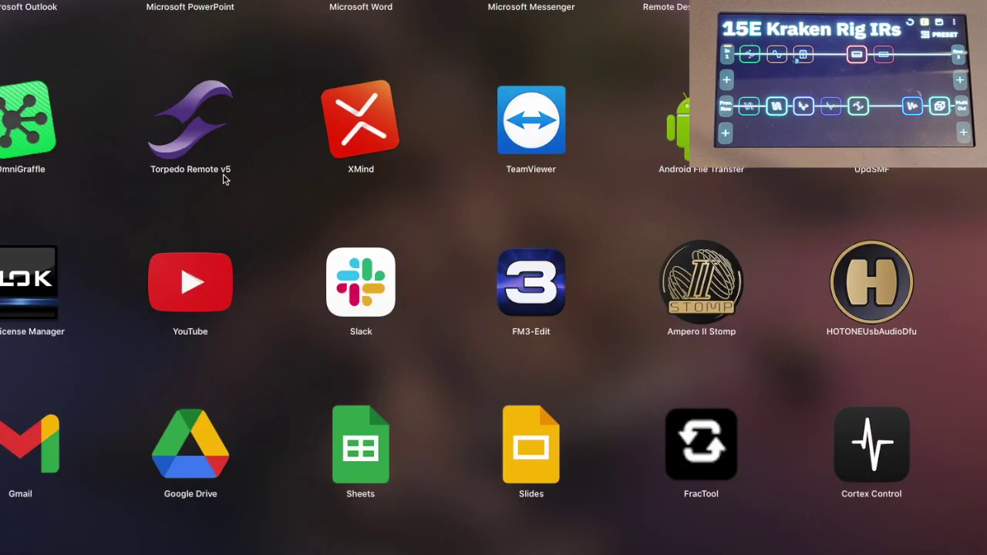
click(871, 434)
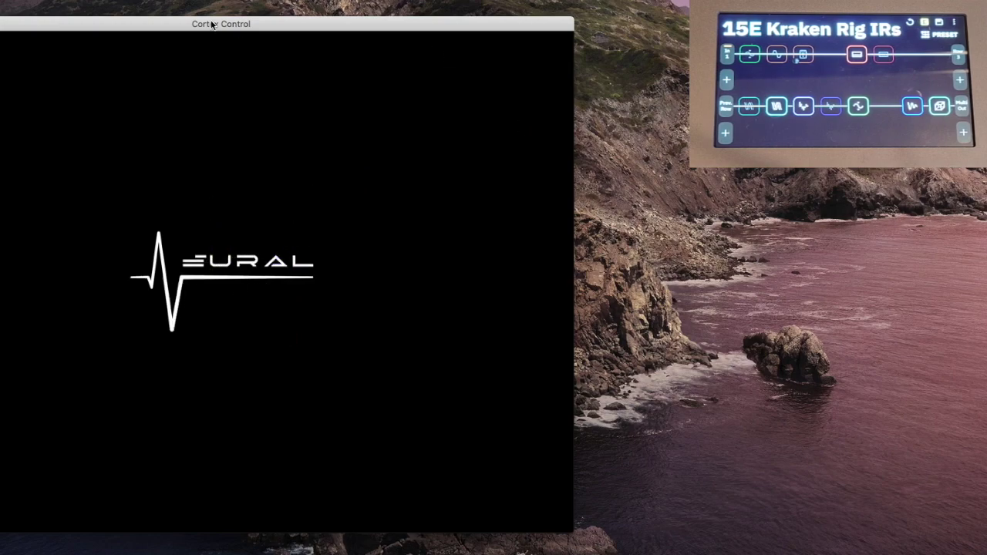
drag(210, 25, 358, 33)
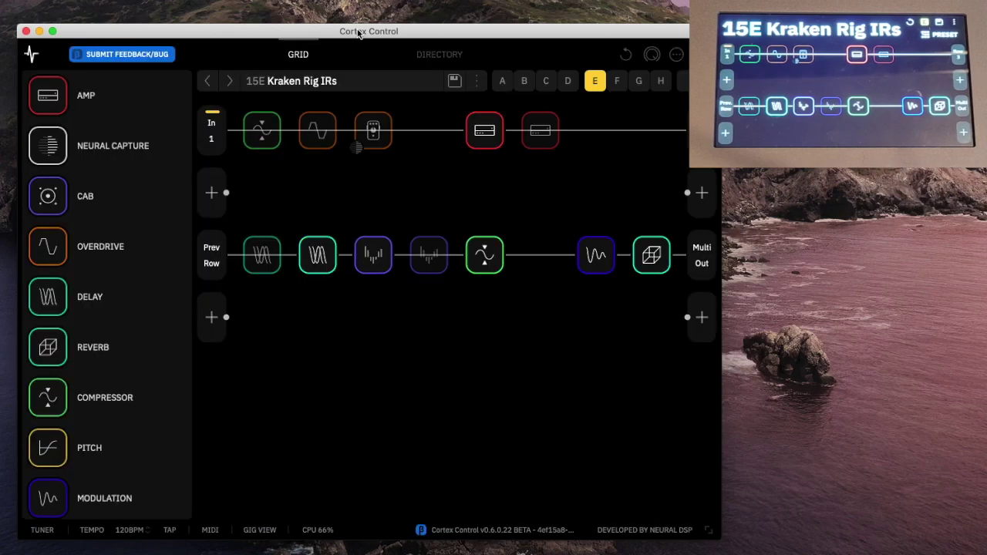
- Wait for the 15E Kraken Rig IRs preset grid to finish loading
mouse_move(370, 325)
click(253, 81)
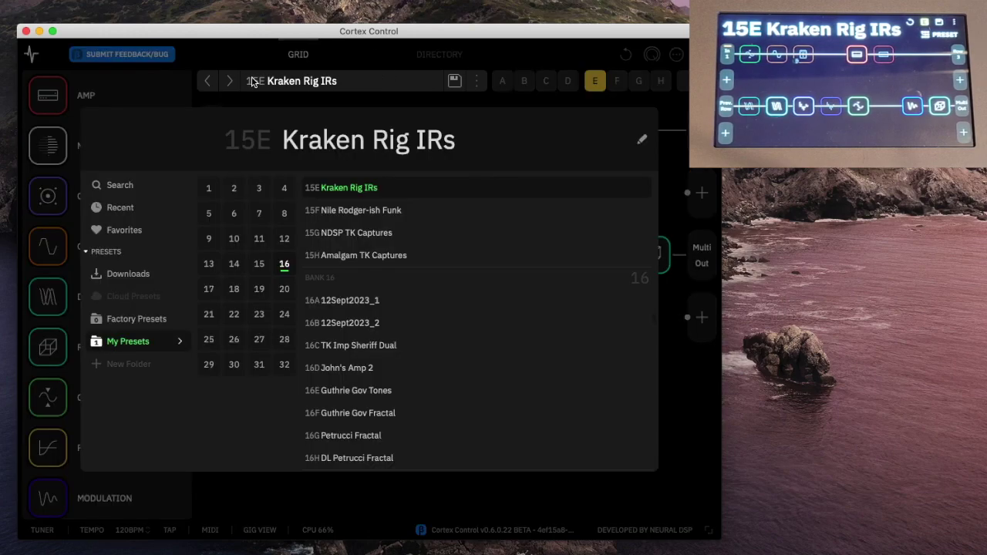
scroll(366, 357, down, 10)
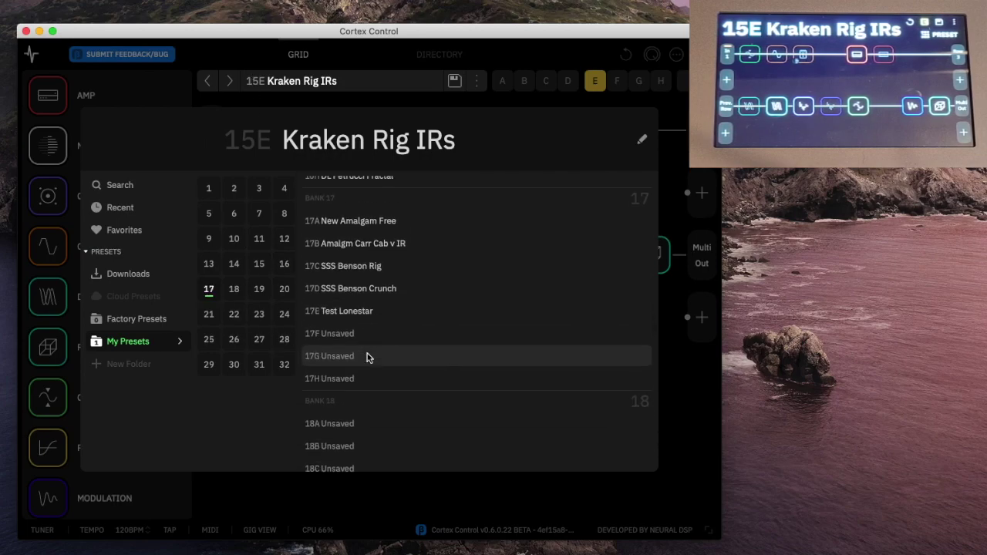
scroll(366, 357, up, 10)
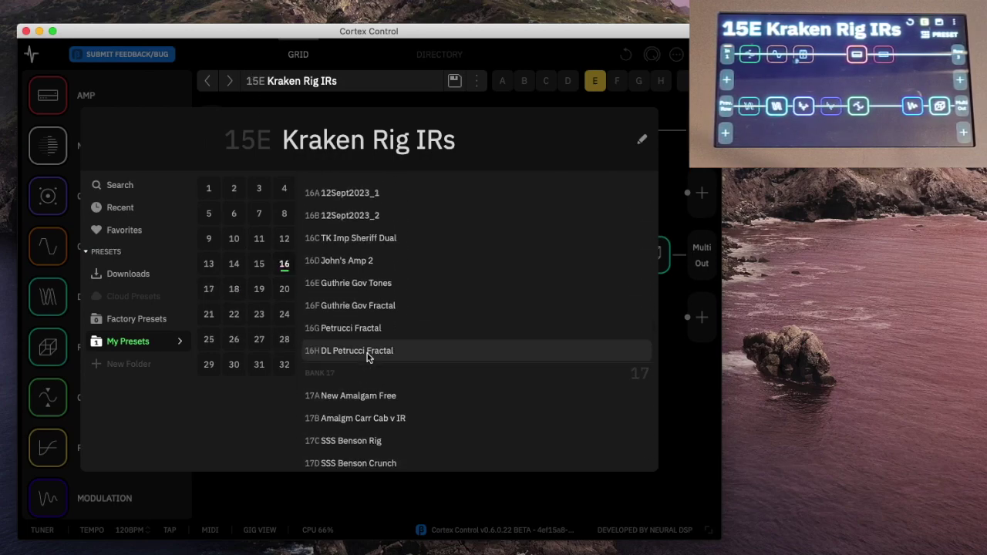
click(235, 214)
click(234, 238)
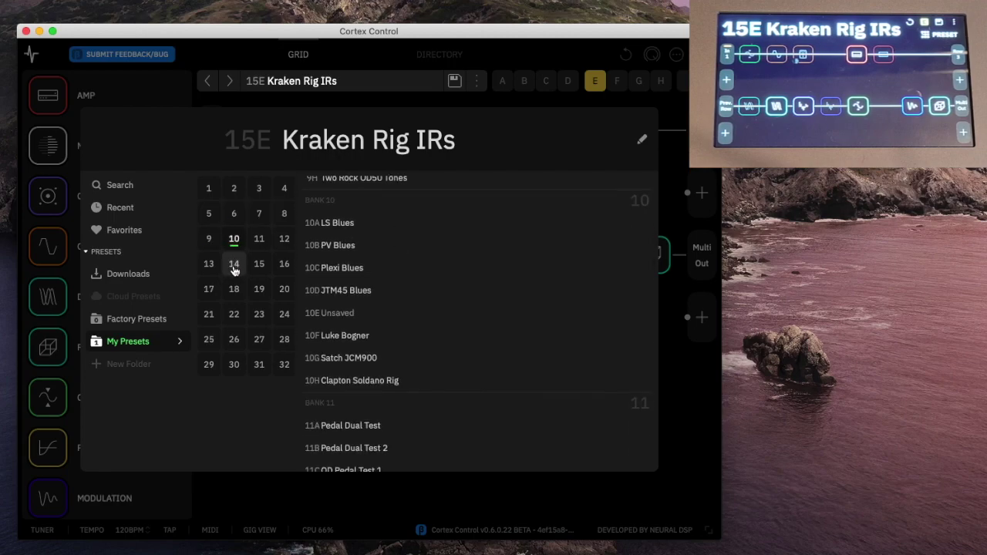
click(210, 288)
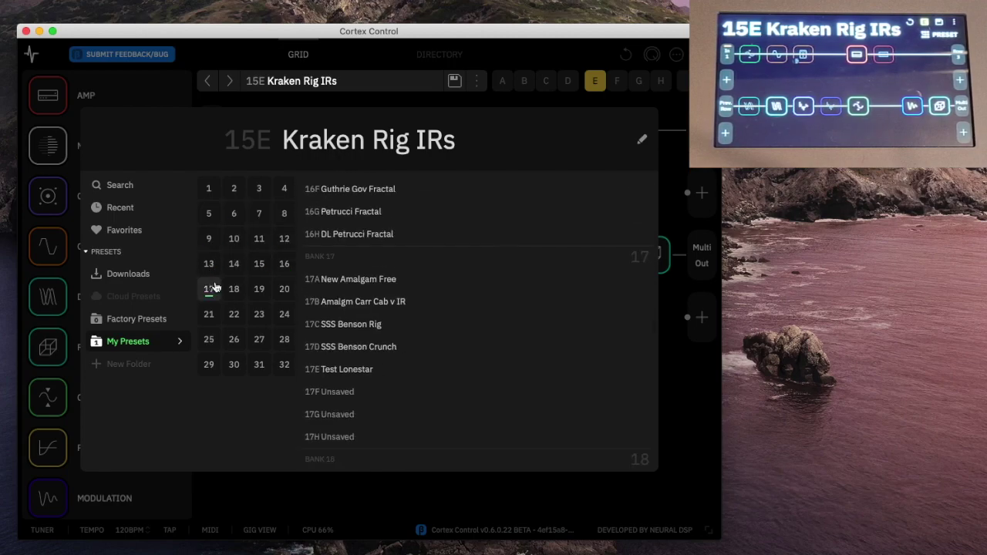
click(260, 264)
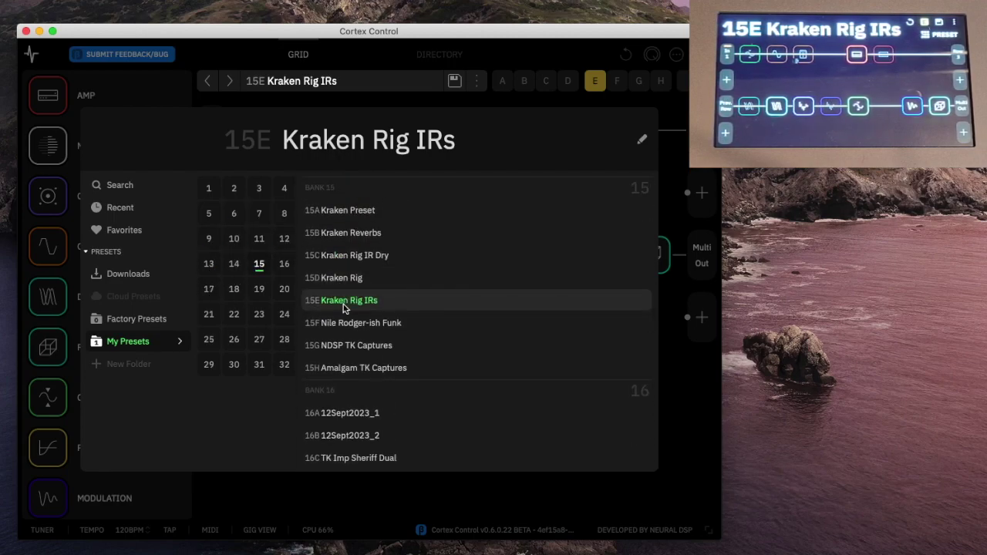
click(344, 307)
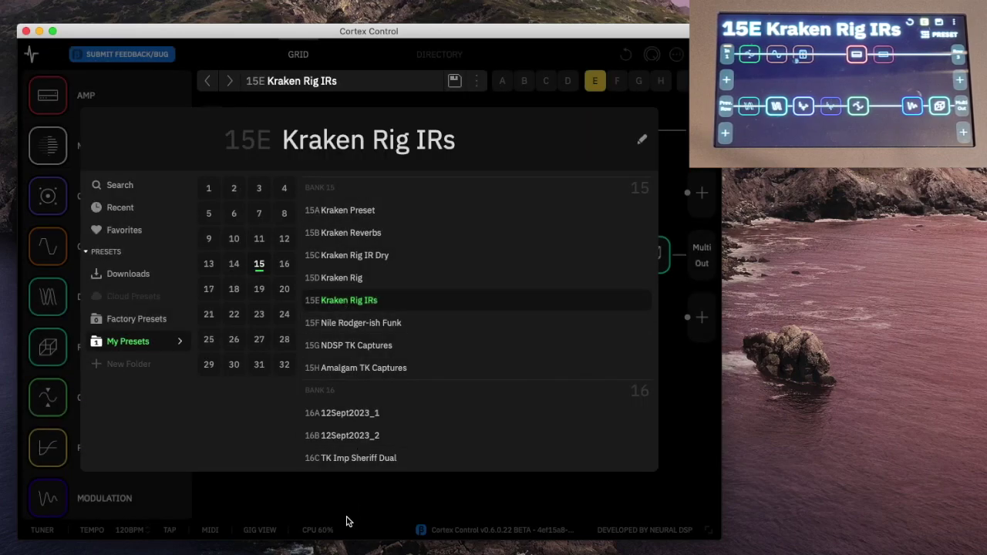
click(357, 500)
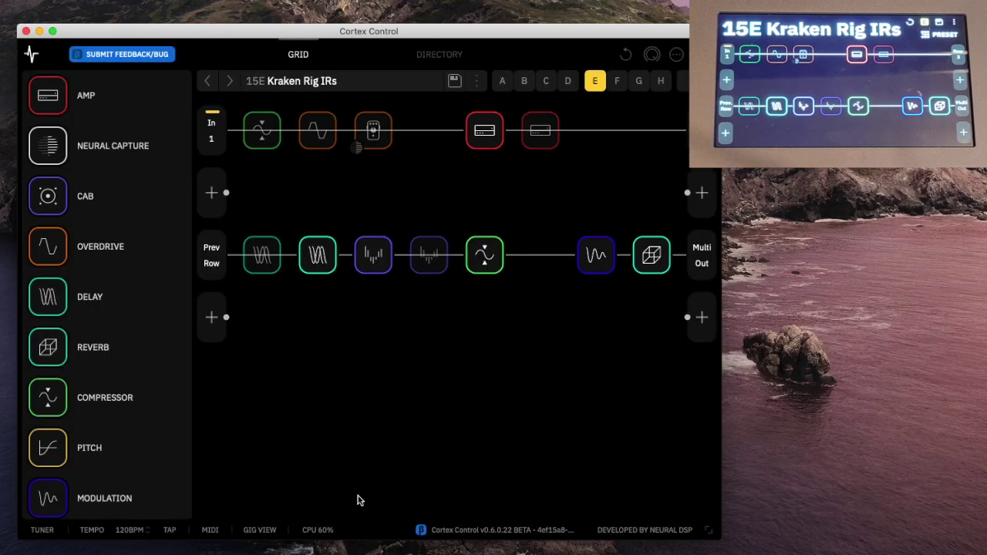
- Check the compressor, overdrive, Neural Capture and amp block settings in turn
click(266, 133)
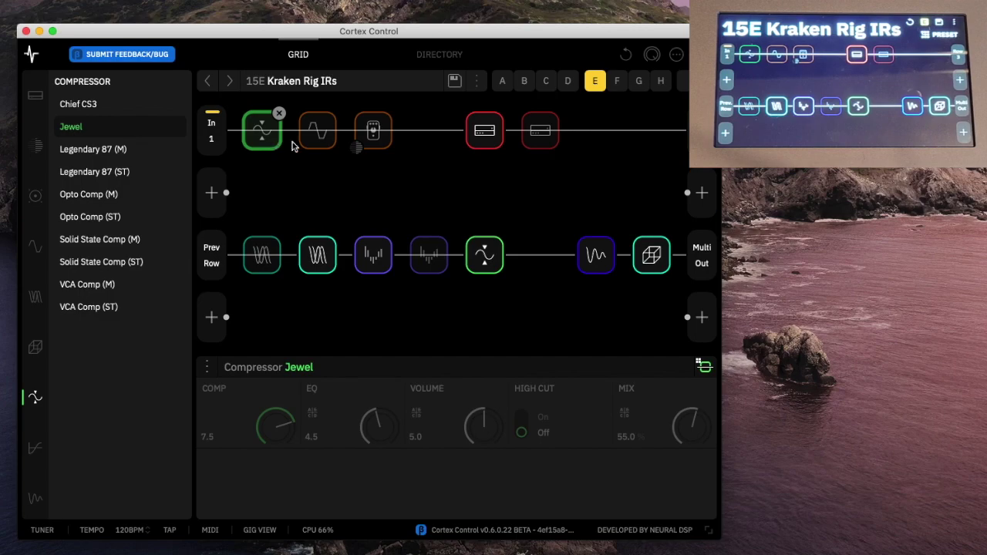
click(320, 142)
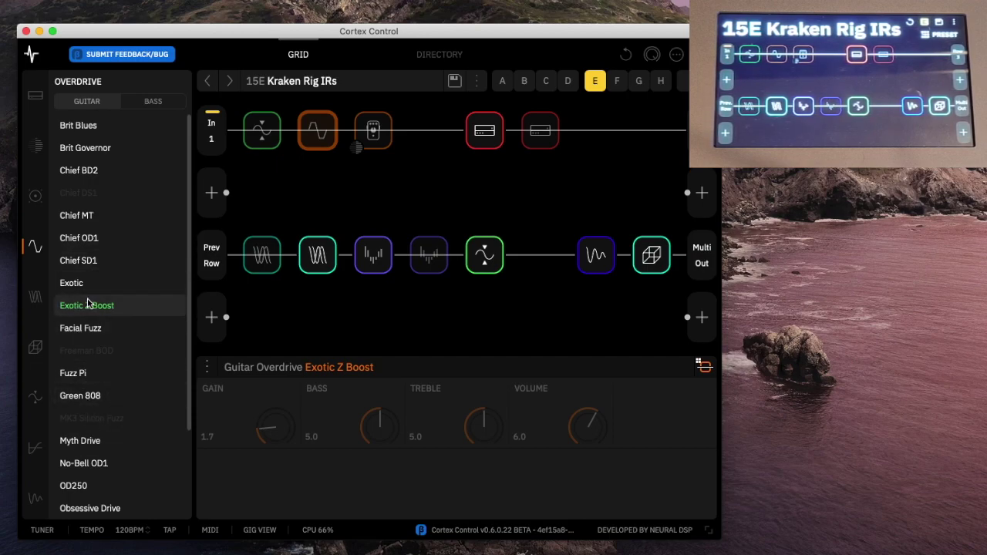
click(378, 140)
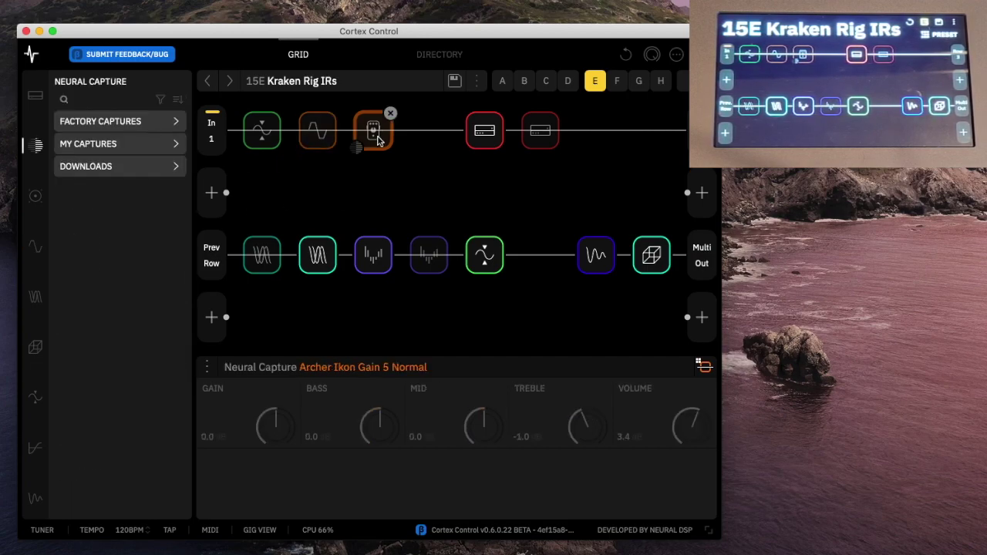
click(485, 139)
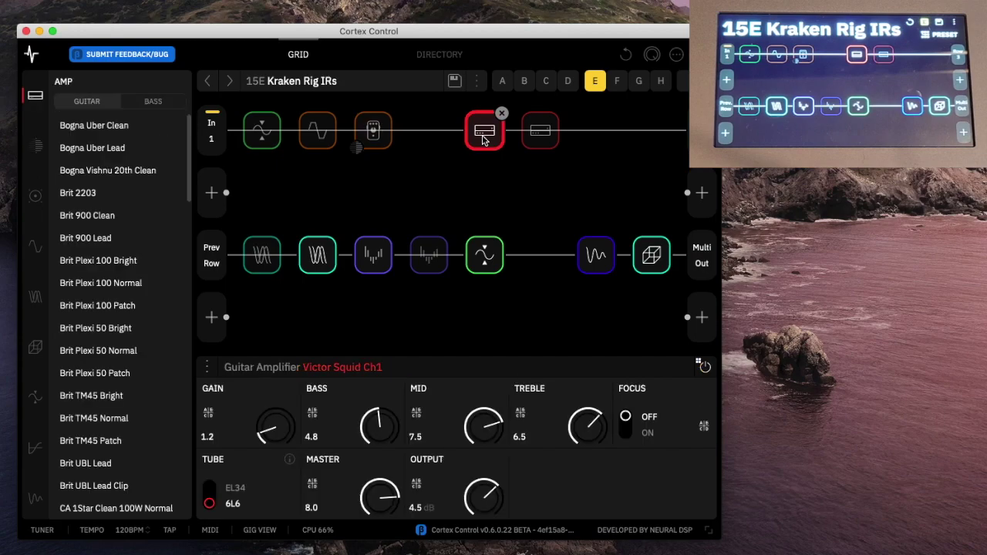
click(373, 136)
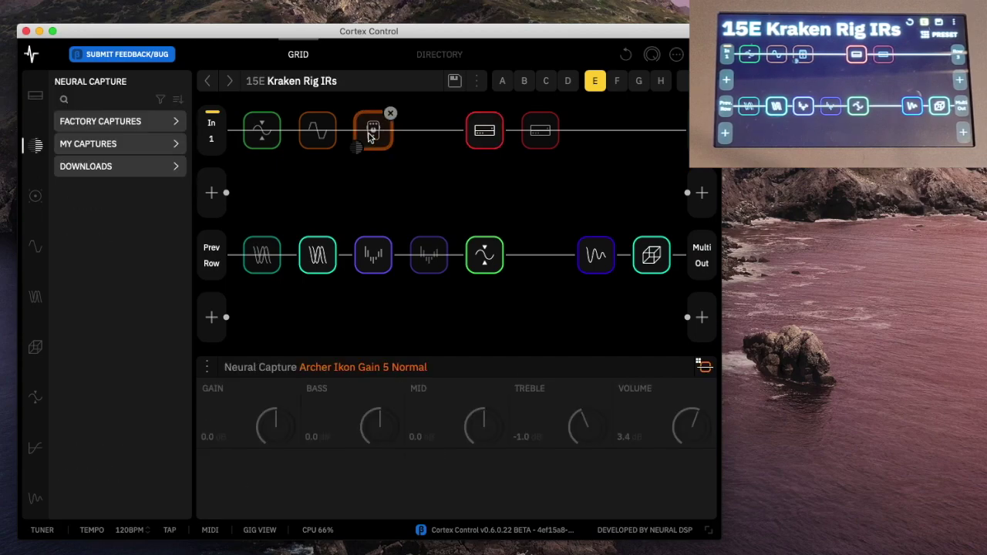
- Browse the MY CAPTURES list, then return to the Victor Squid Ch1 amp settings
click(146, 146)
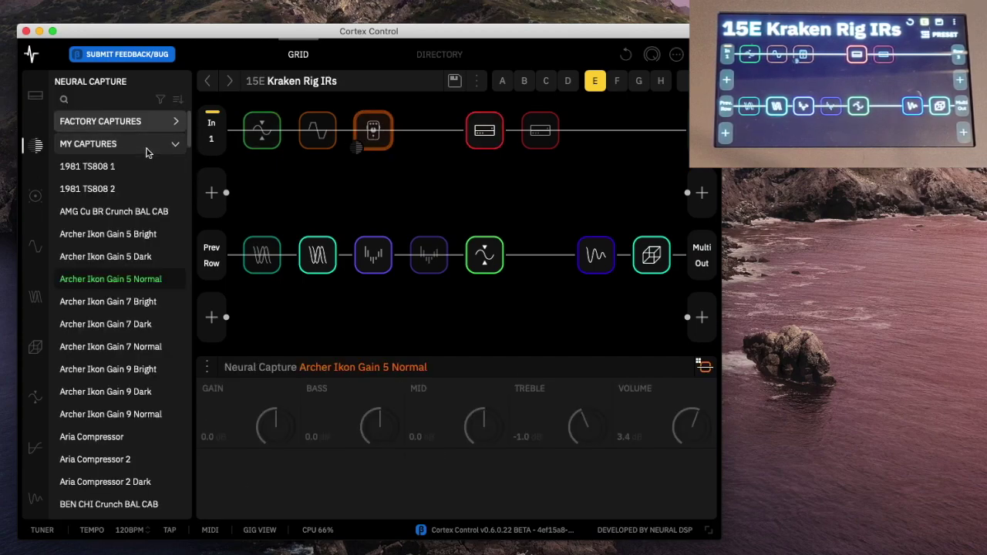
scroll(112, 282, down, 10)
scroll(108, 283, up, 8)
scroll(106, 283, up, 2)
click(543, 133)
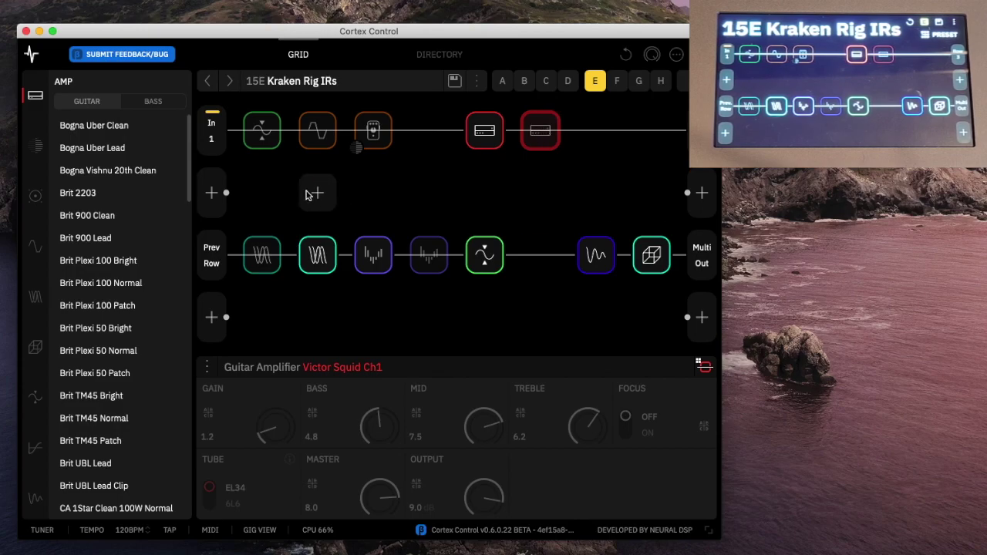
click(502, 80)
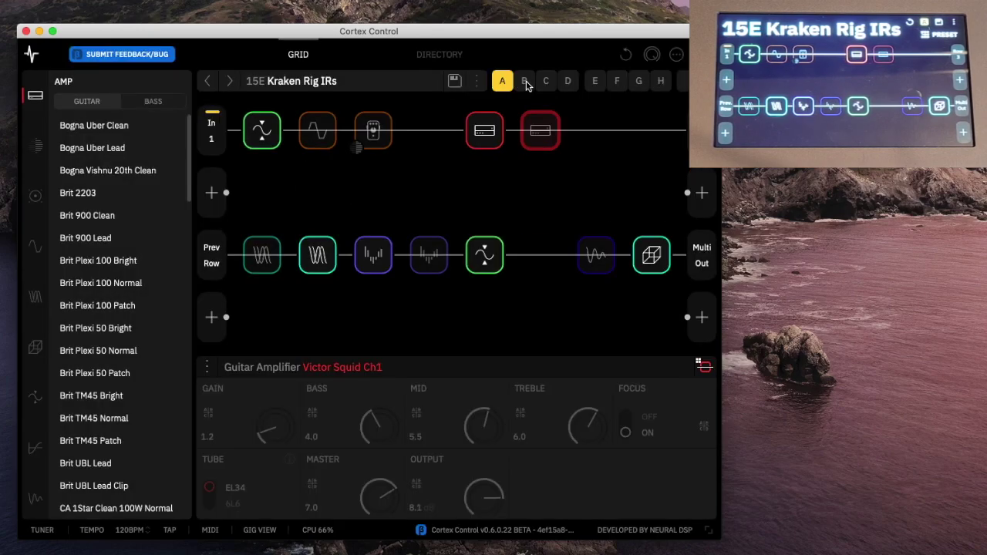
click(524, 82)
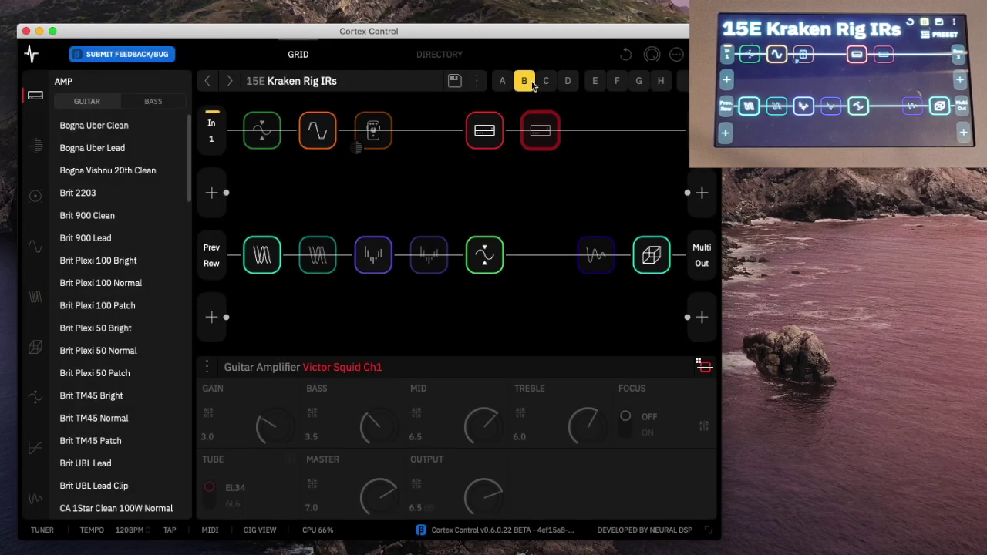
click(597, 83)
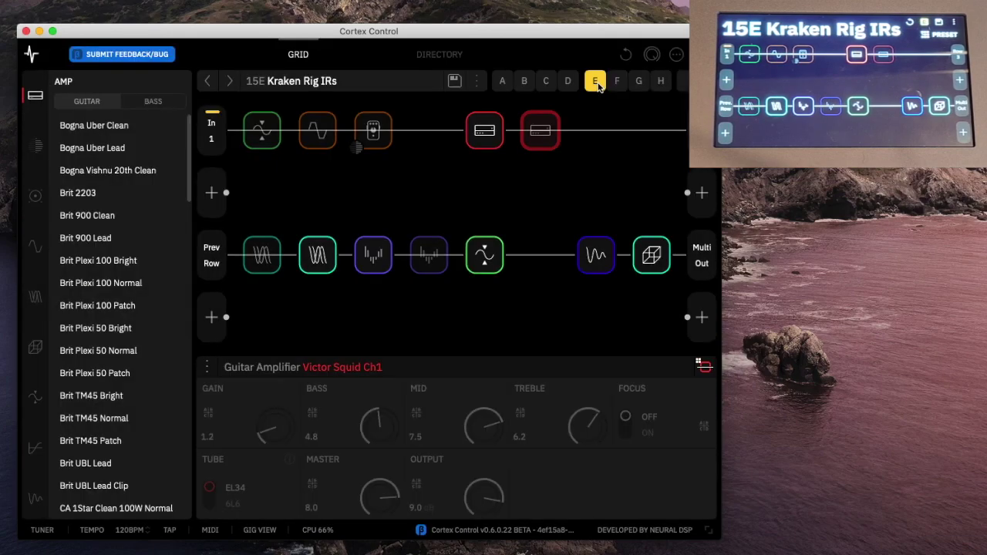
click(259, 530)
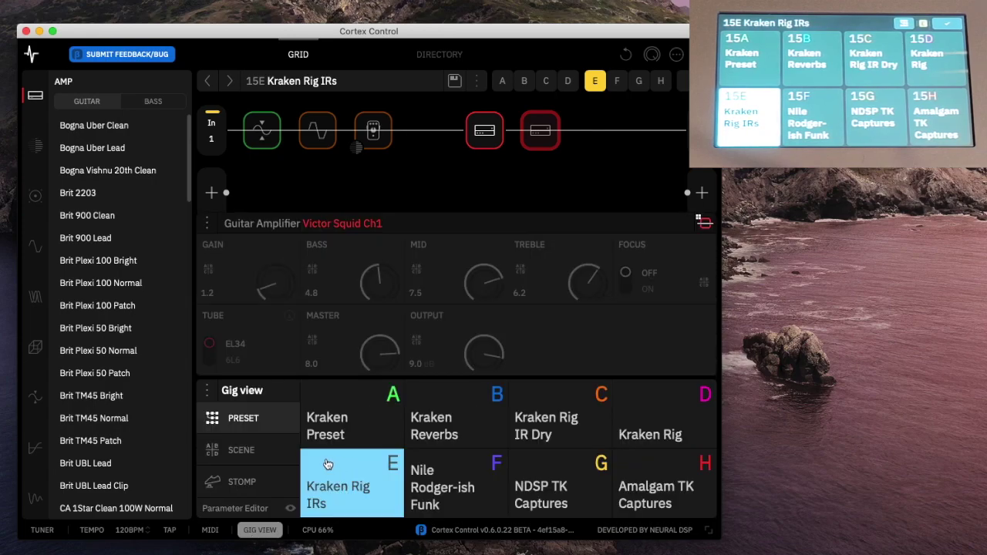
- Switch Gig view between the scene tiles and the stomp switch assignments
click(244, 449)
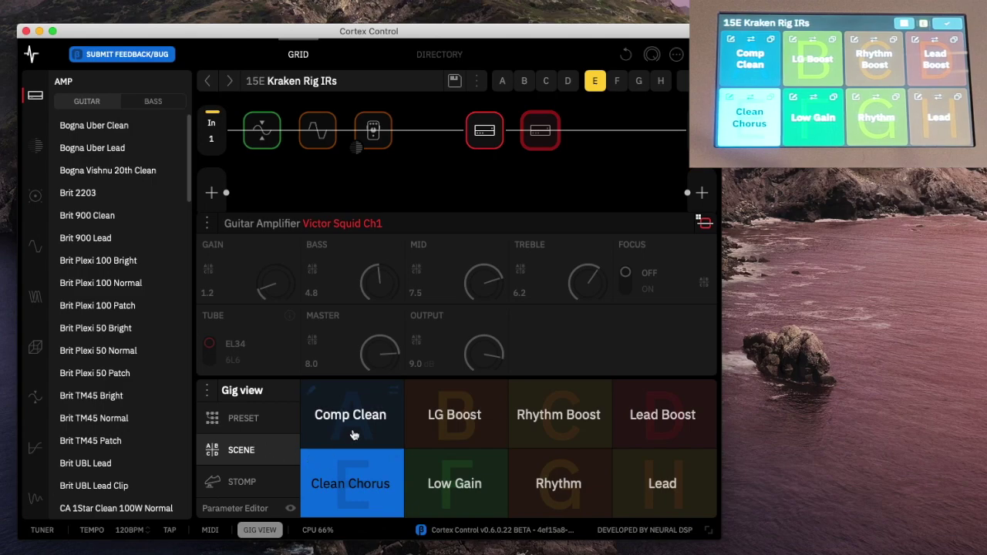
click(242, 482)
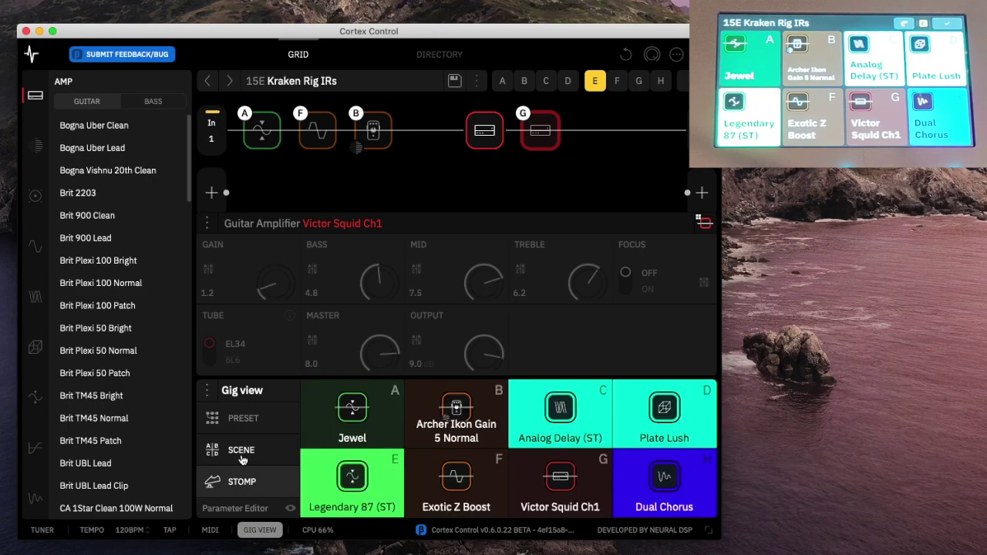
click(241, 450)
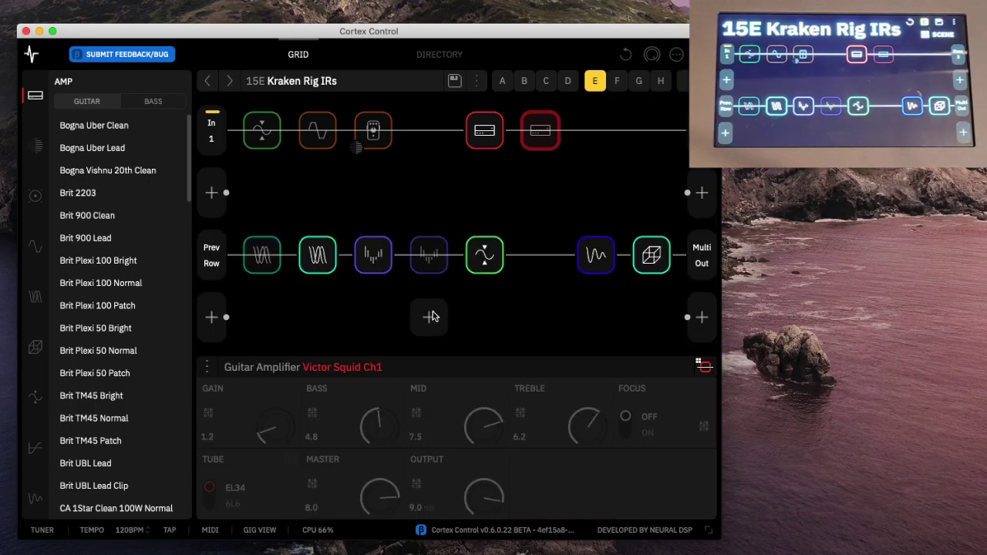
- Lower the Archer Ikon Gain 5 Normal capture's bass to -6.0 dB, then undo it
mouse_move(501, 145)
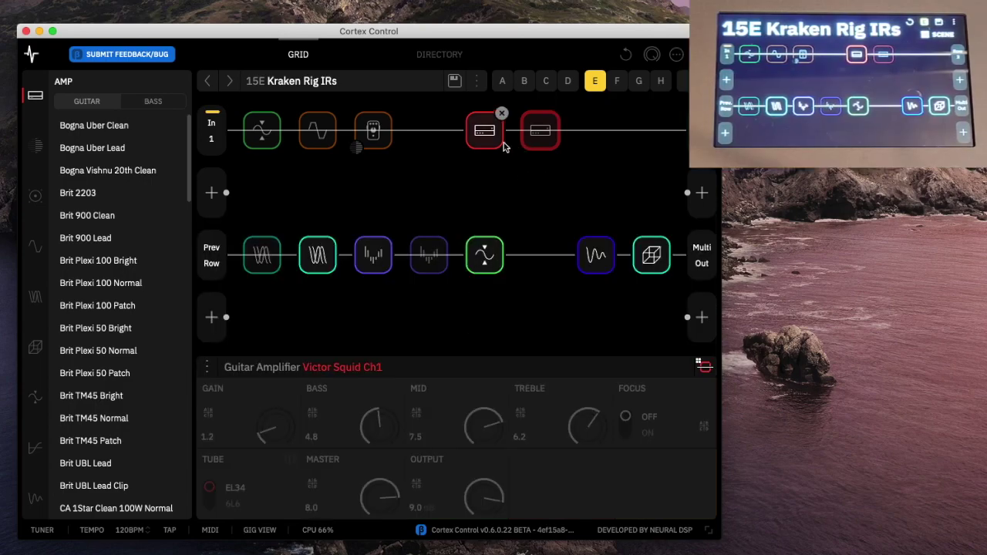
click(373, 133)
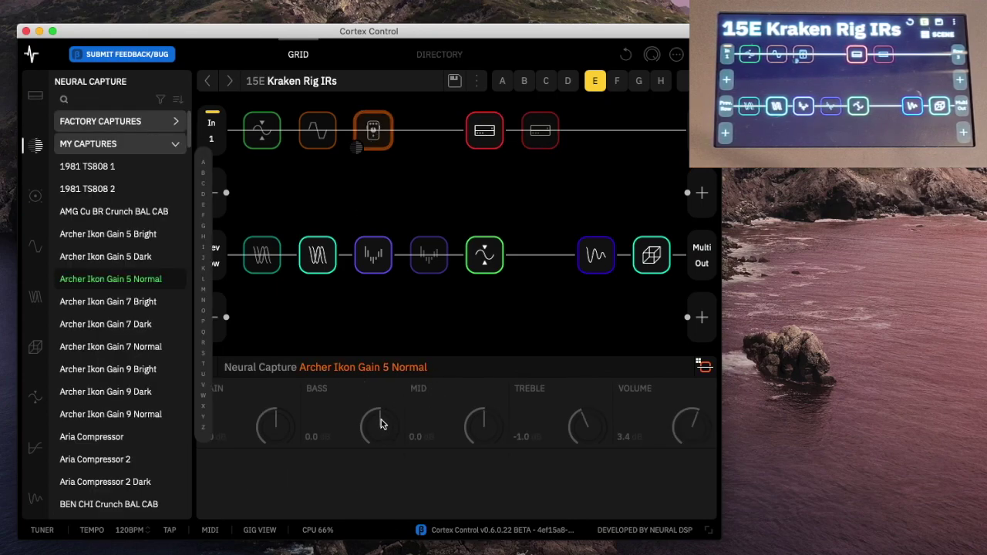
drag(380, 423, 378, 524)
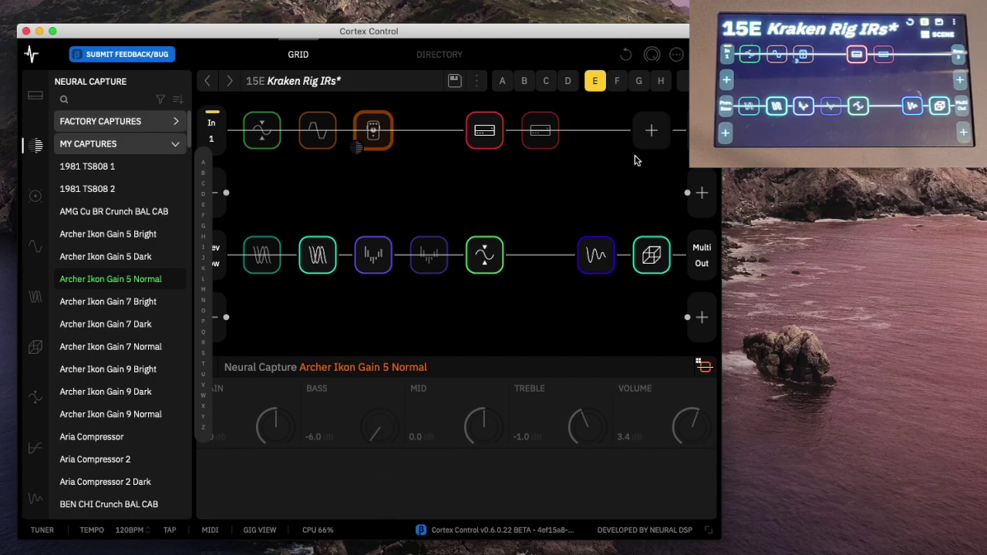
click(626, 55)
- Clear the current block selection in the grid
click(626, 58)
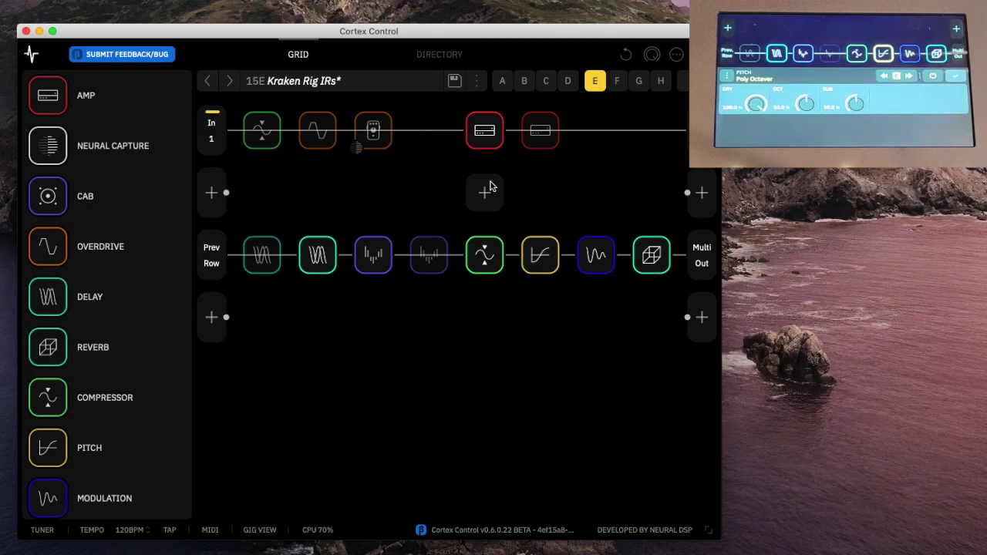
- Try different Poly Octaver SUB levels, reset SUB to 50.0%, then bypass the block
click(545, 260)
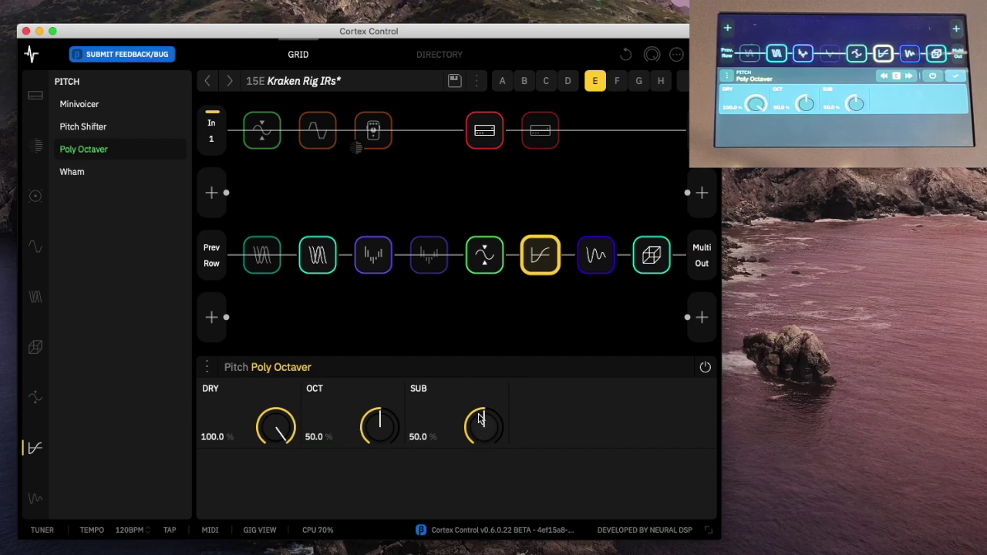
drag(479, 419, 480, 445)
double_click(480, 437)
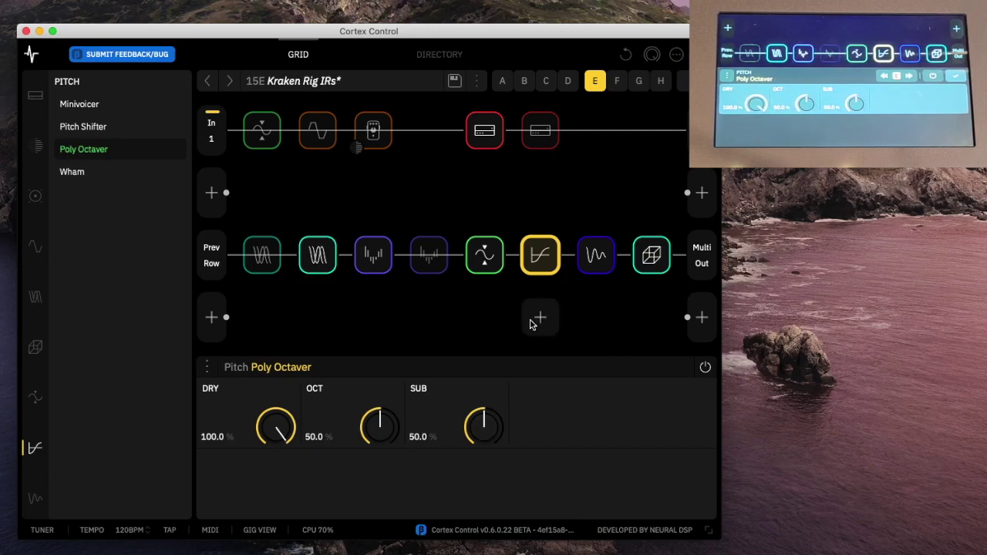
click(704, 370)
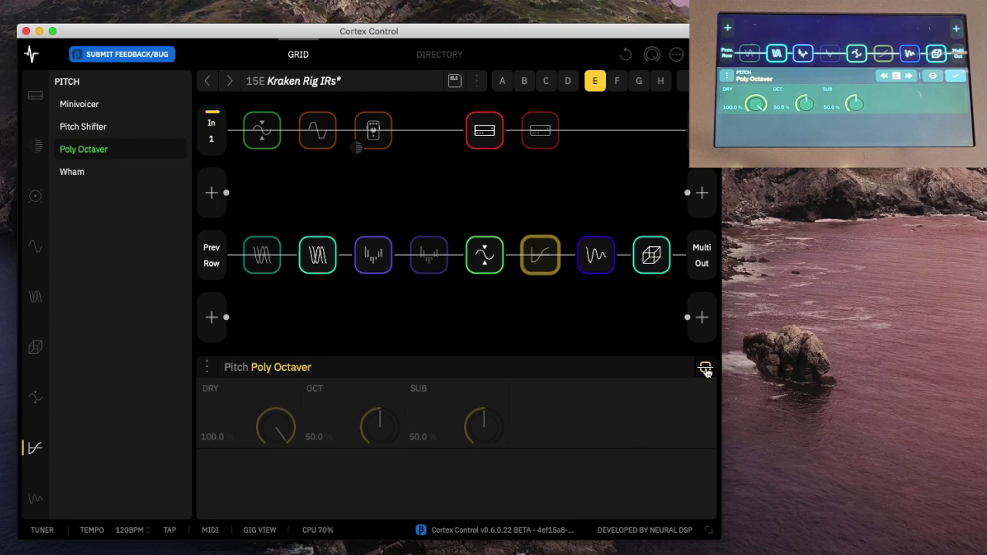
- Assign the Poly Octaver's bypass state to scenes, then bring up scene assignment for SUB
right_click(706, 370)
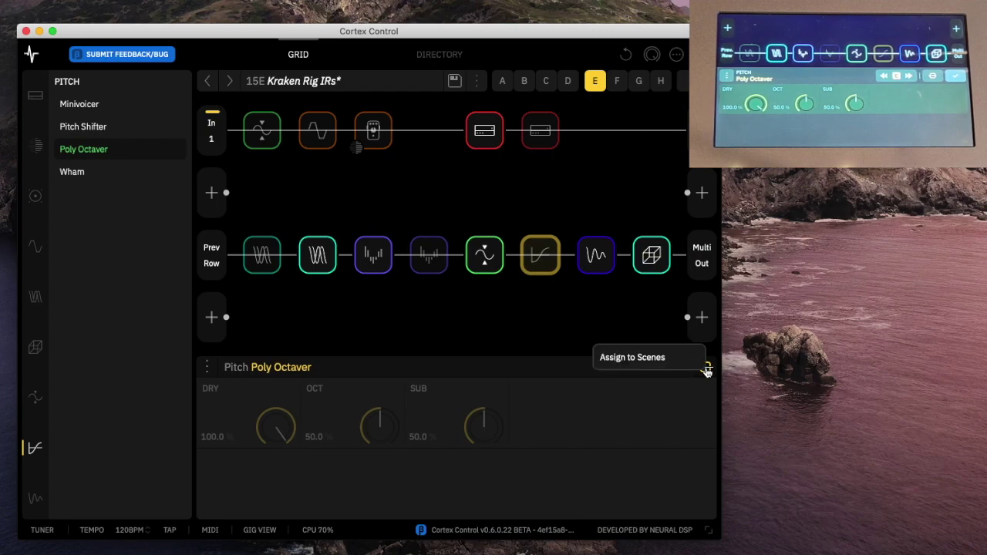
click(645, 361)
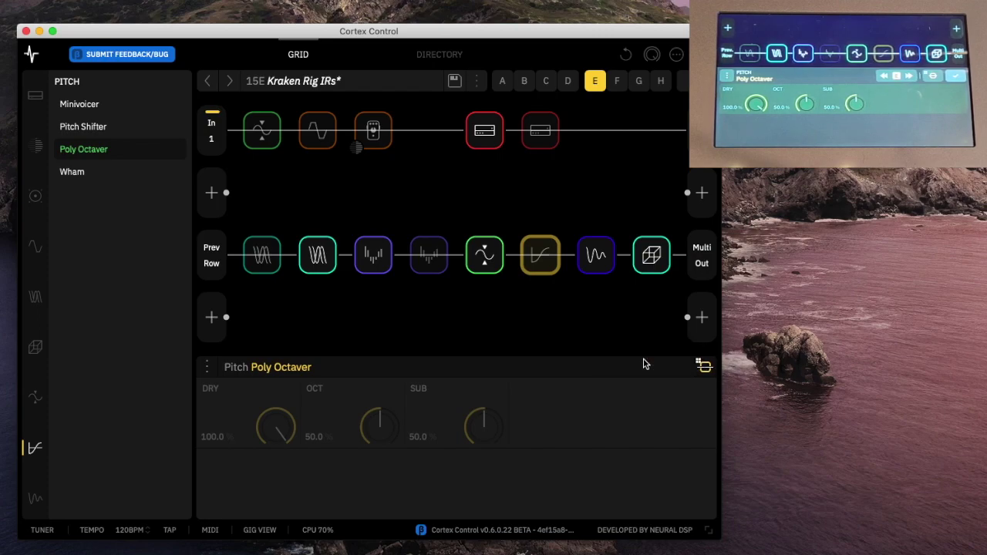
right_click(441, 428)
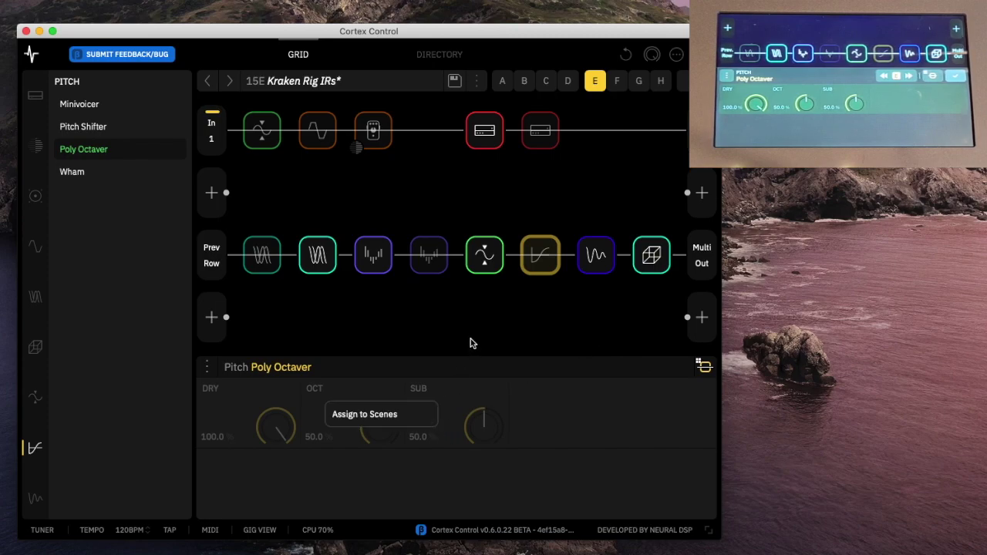